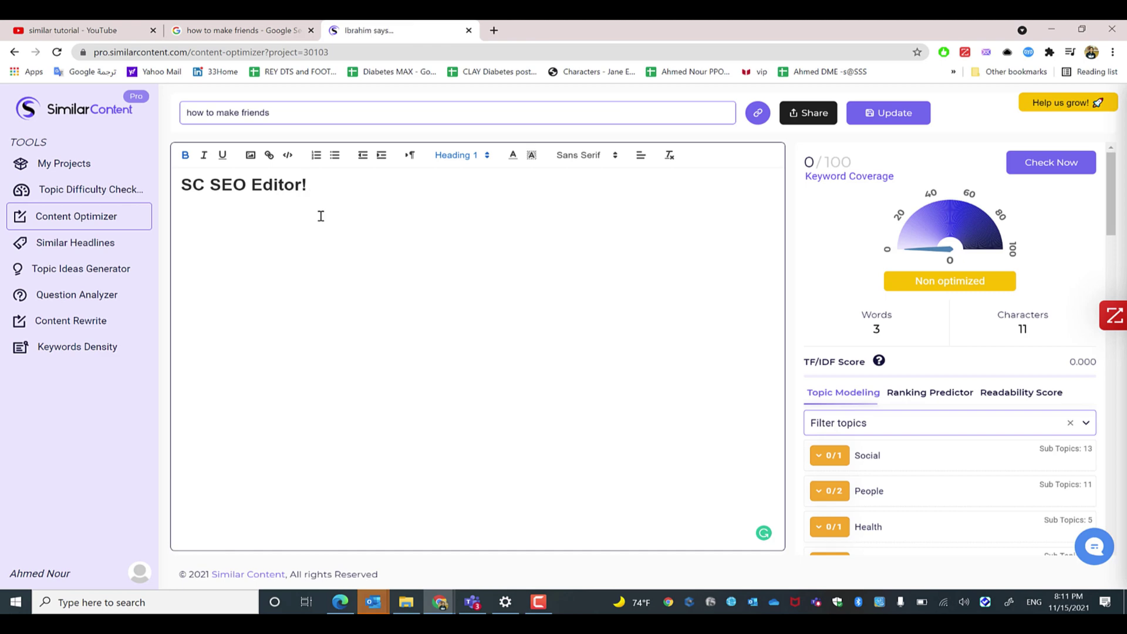
- Review the Google results for 'how to make friends', then return to the Content Optimizer project
click(263, 30)
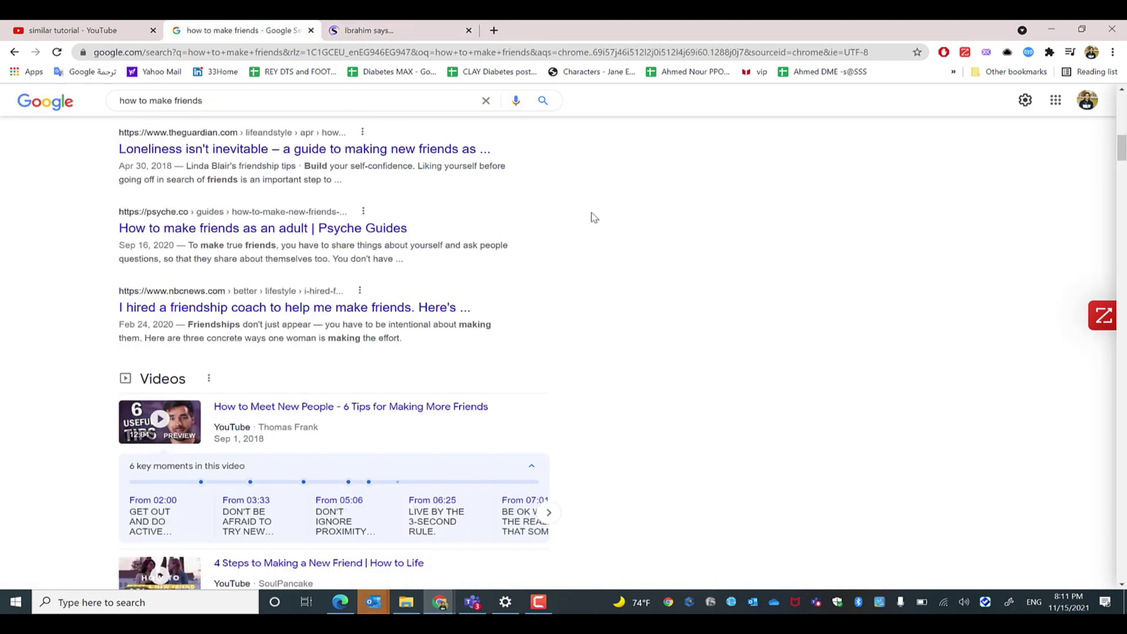
scroll(594, 217, up, 15)
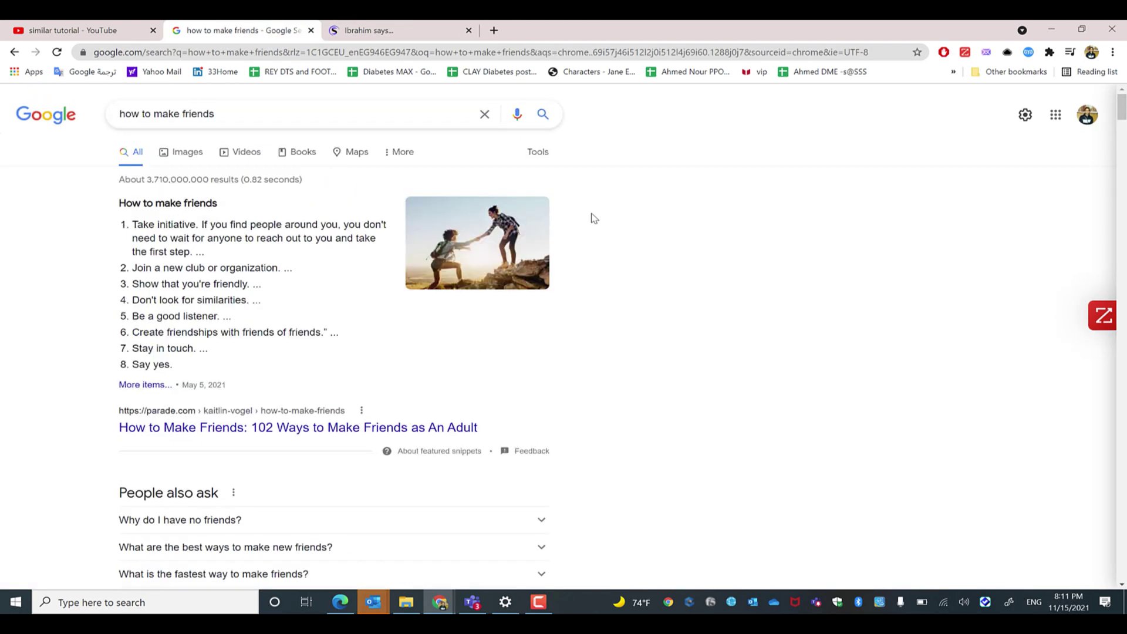
scroll(594, 217, down, 7)
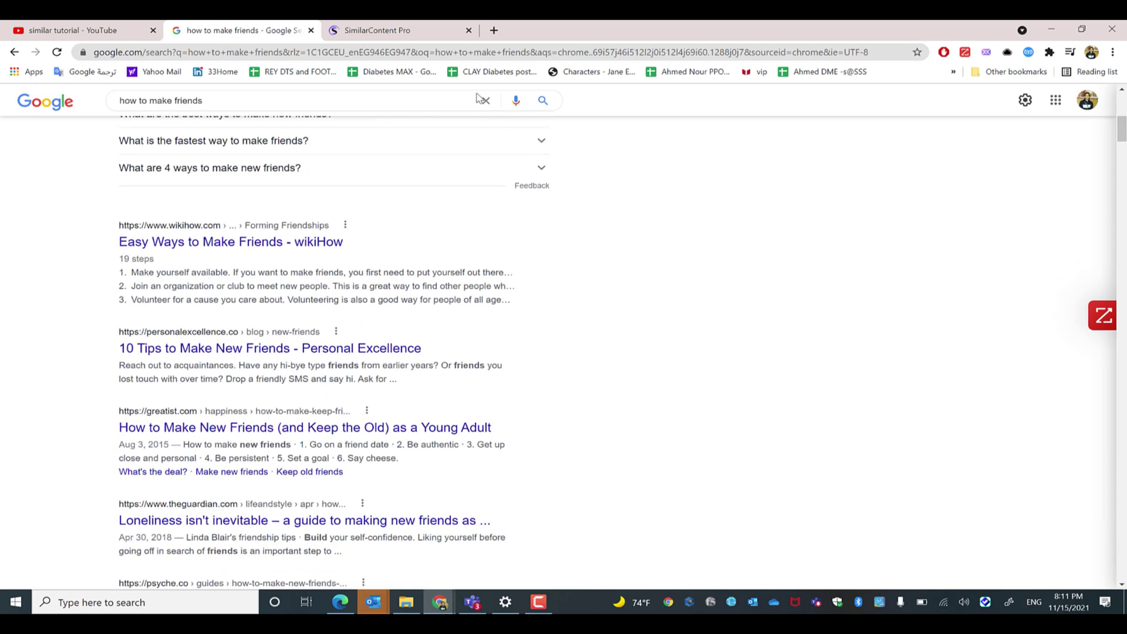
click(409, 30)
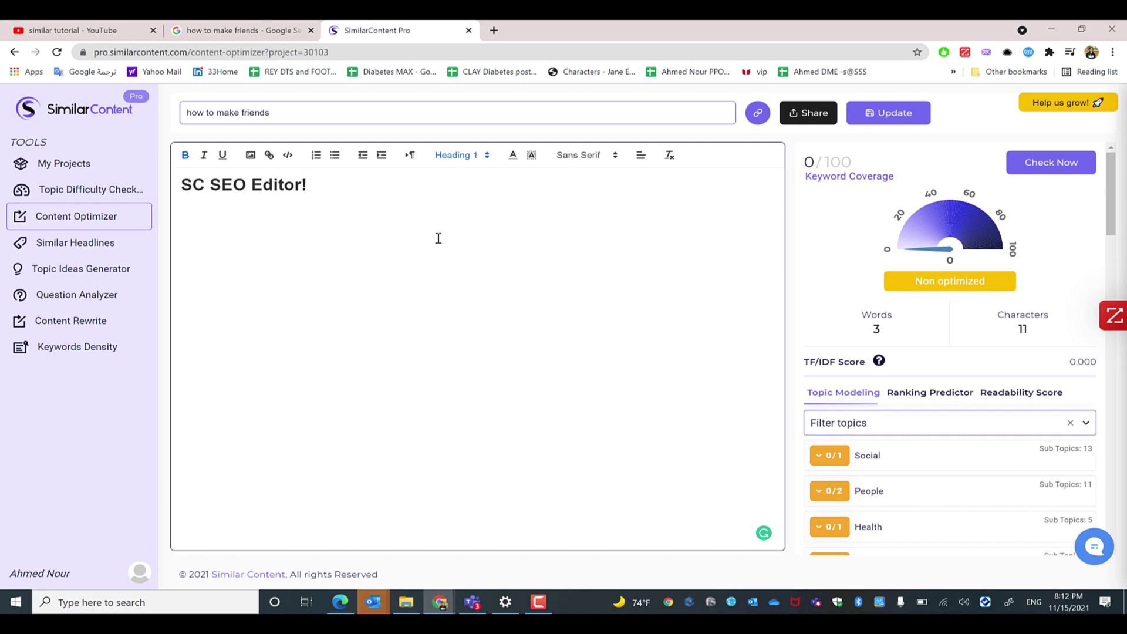
scroll(863, 376, down, 5)
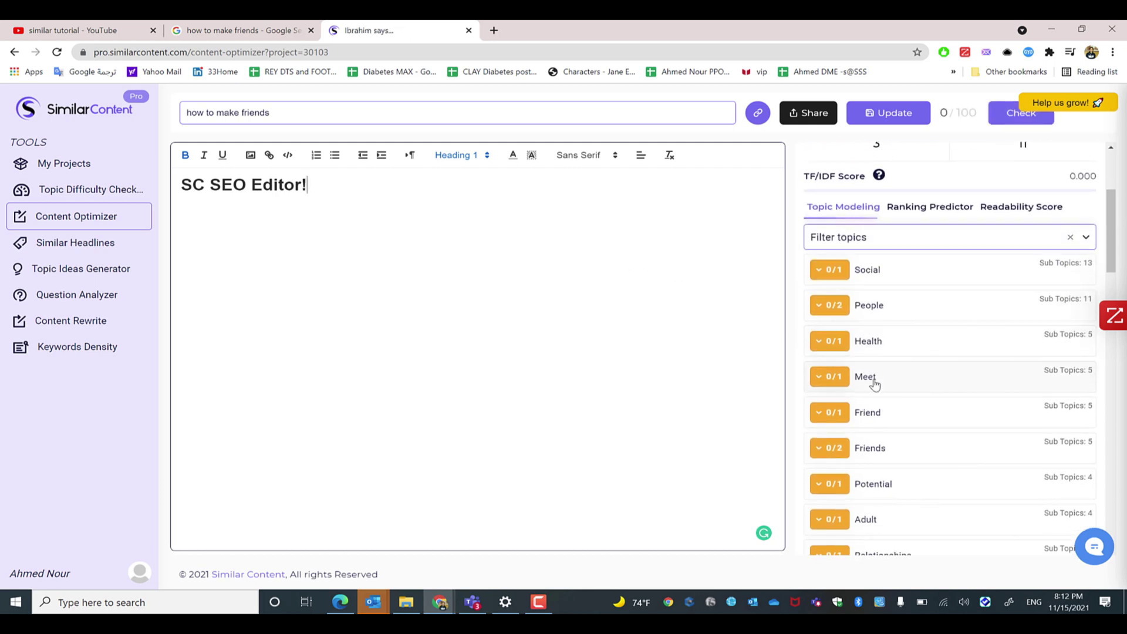
scroll(874, 385, down, 2)
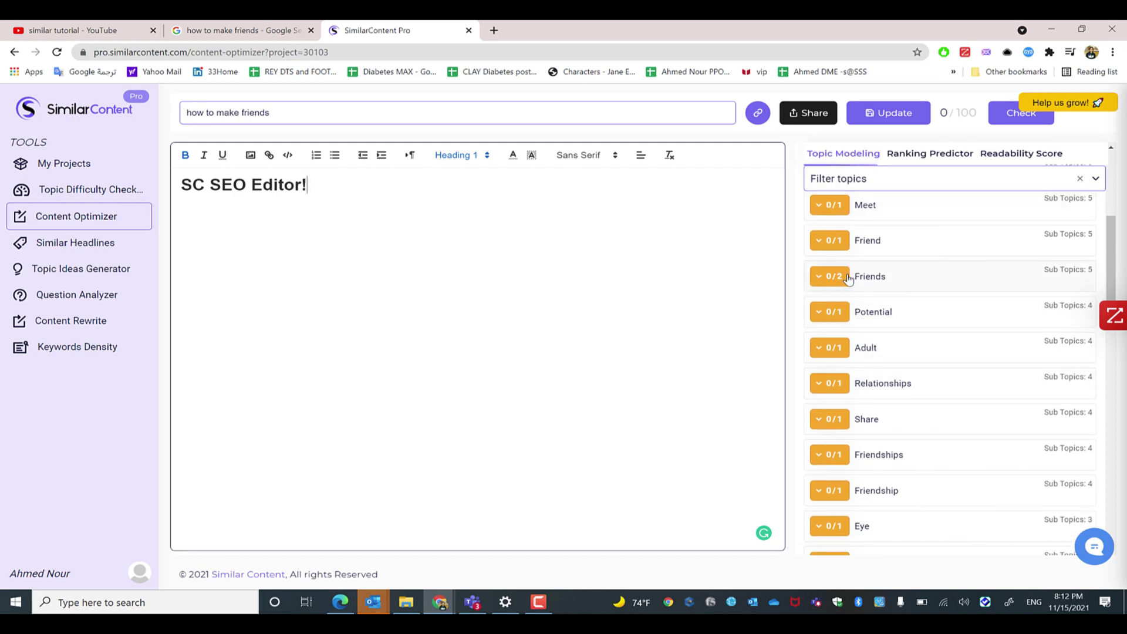
scroll(851, 281, up, 7)
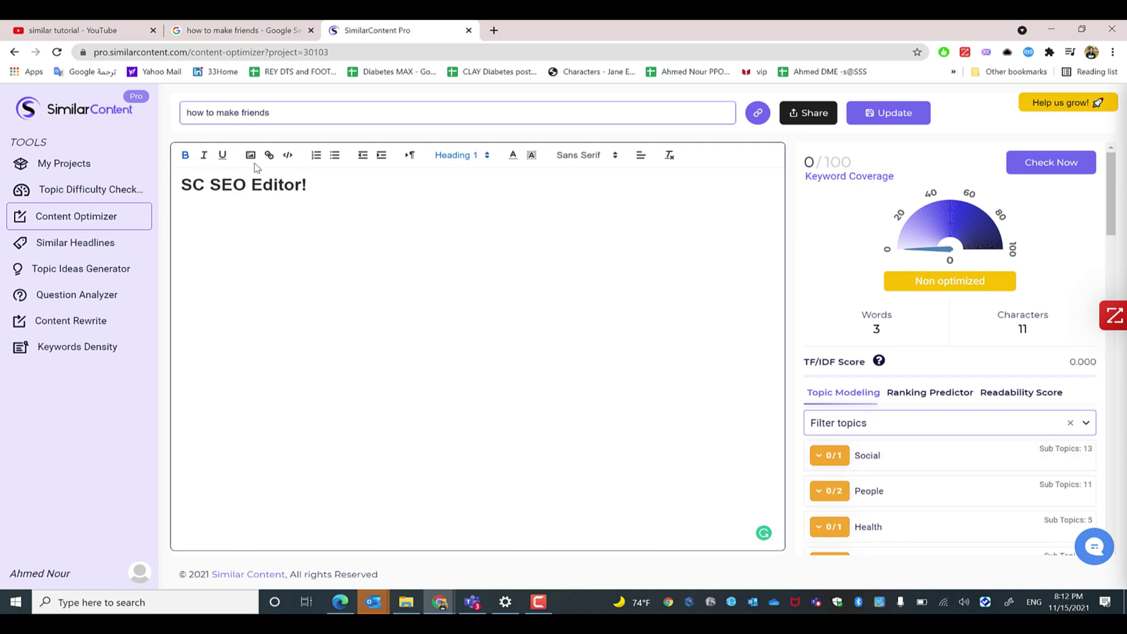
- Select the whole 'SC SEO Editor!' title and make it a Heading 2
double_click(199, 183)
click(243, 191)
triple_click(243, 191)
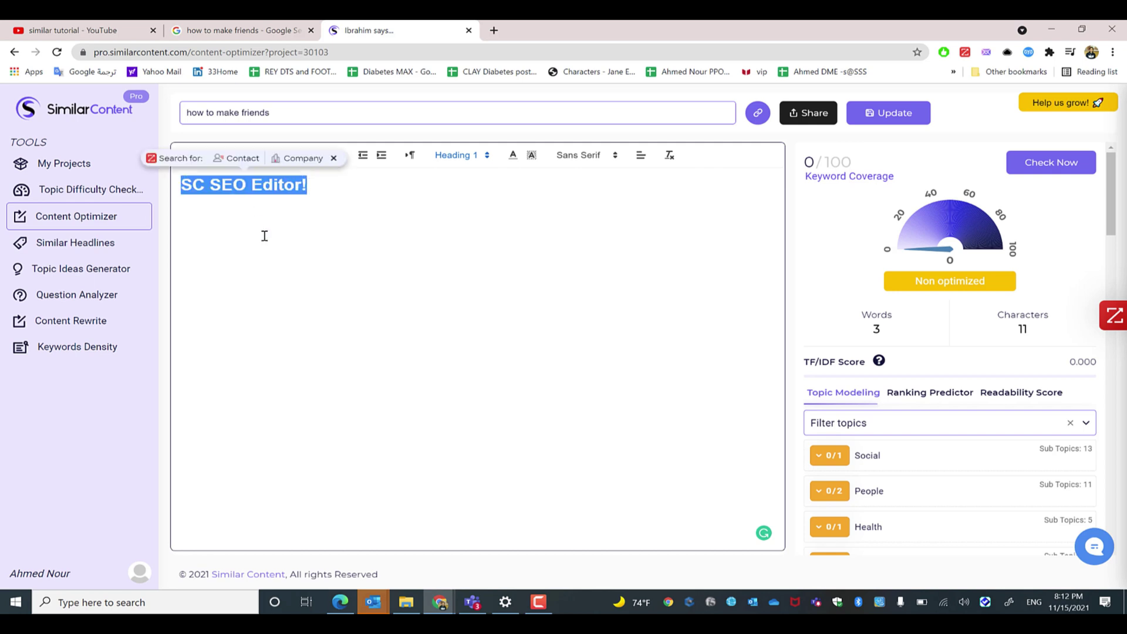
click(333, 168)
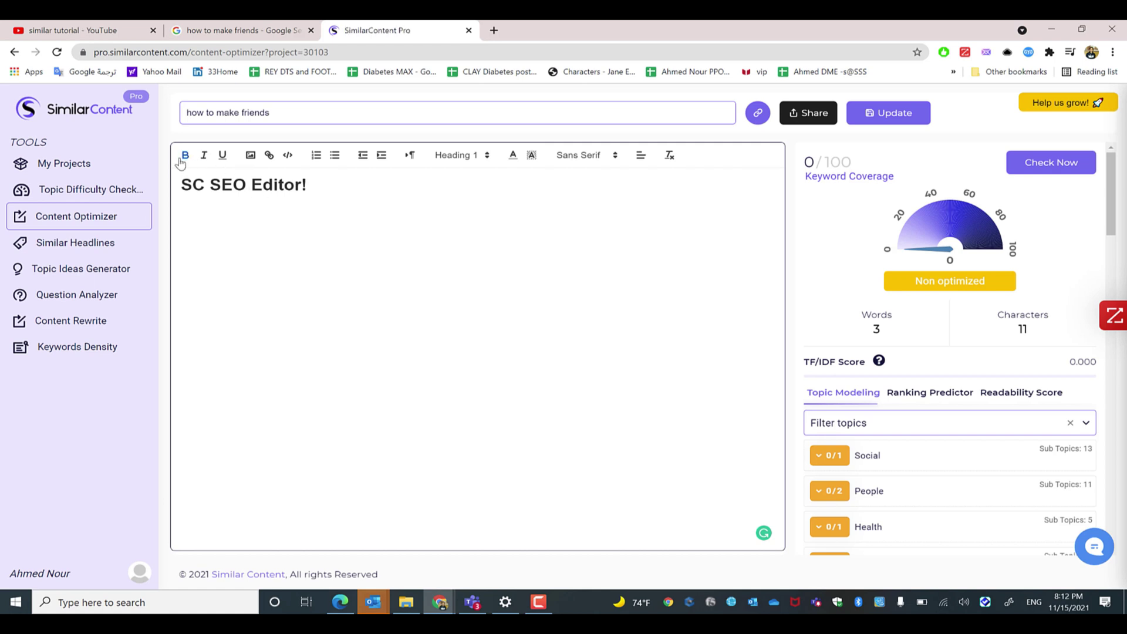
click(452, 159)
click(449, 209)
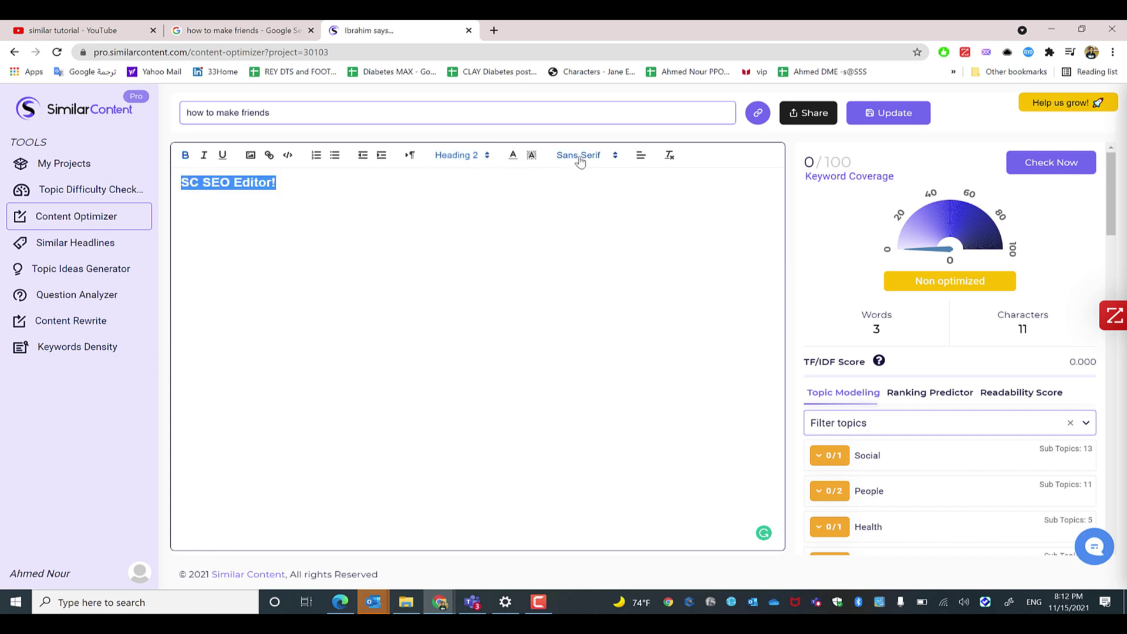
- Center the title on the page and check the Keyword Coverage score
click(642, 156)
click(641, 207)
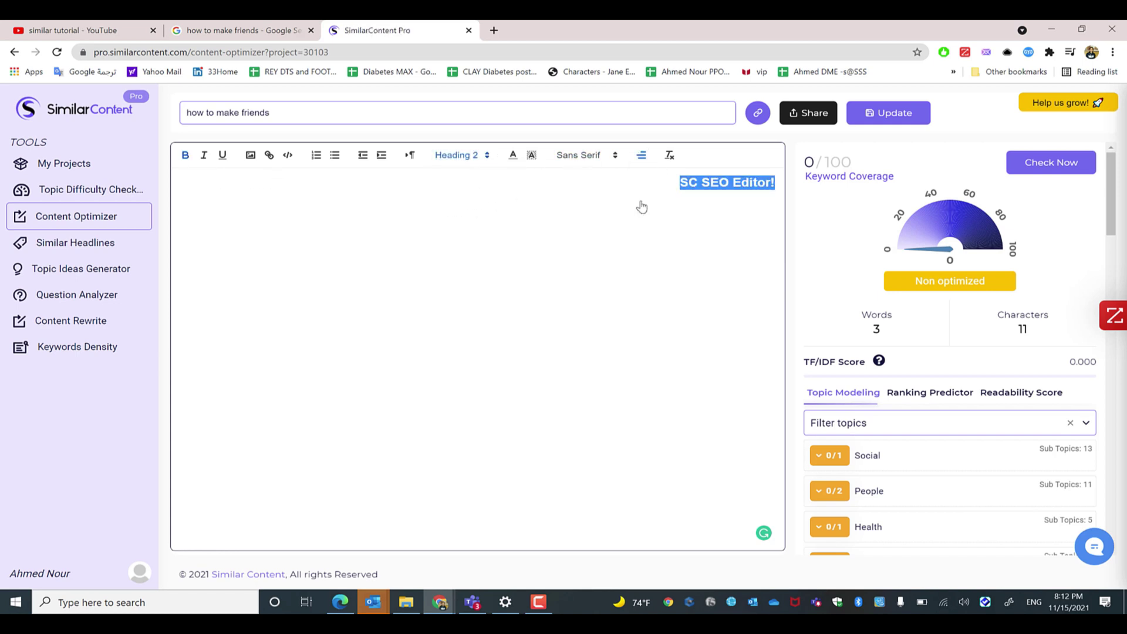
click(642, 156)
click(642, 189)
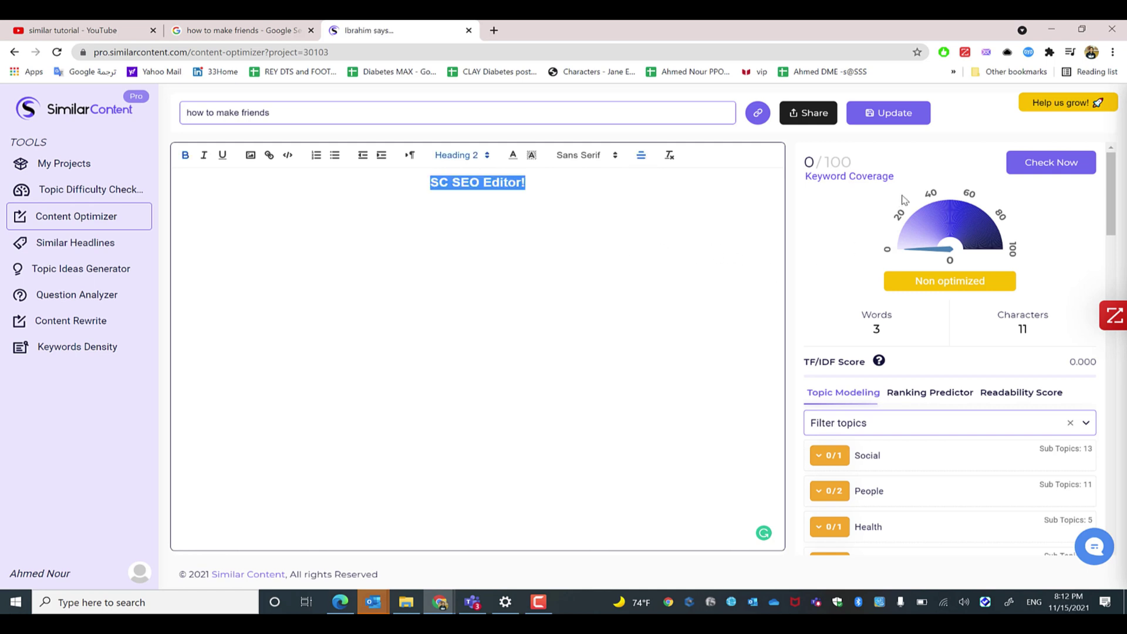
double_click(858, 175)
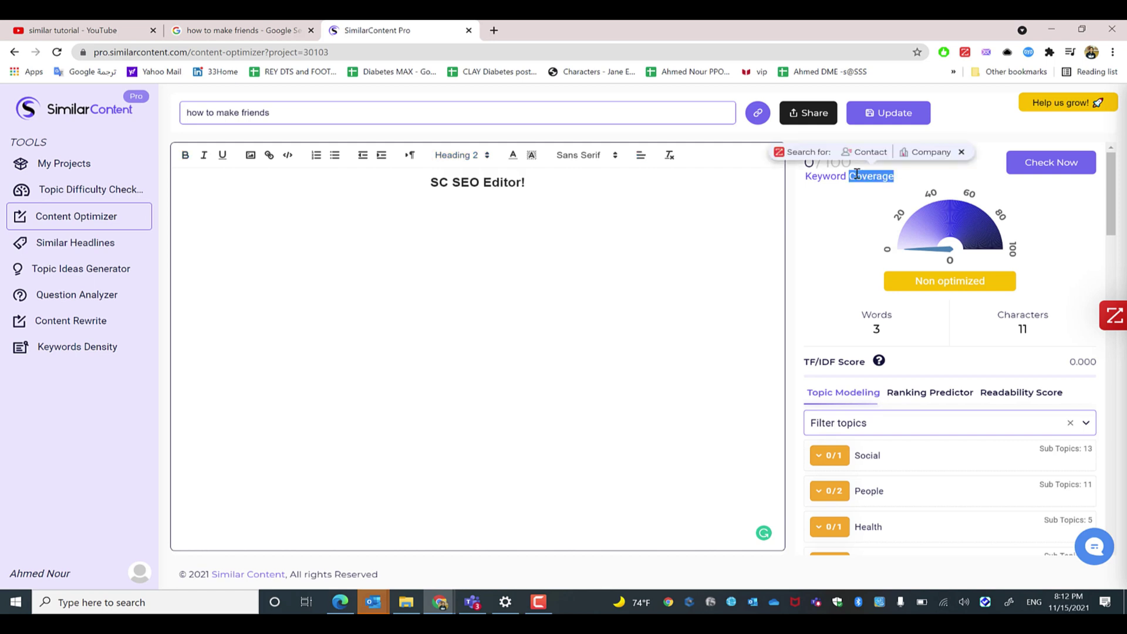
click(843, 208)
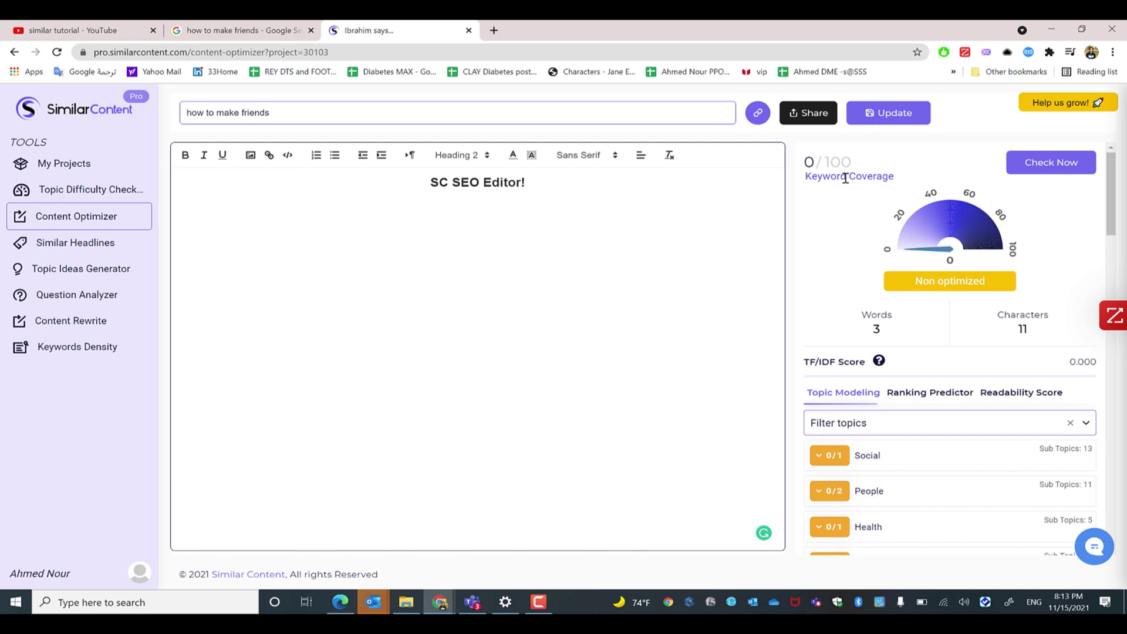
scroll(845, 178, down, 2)
mouse_move(832, 237)
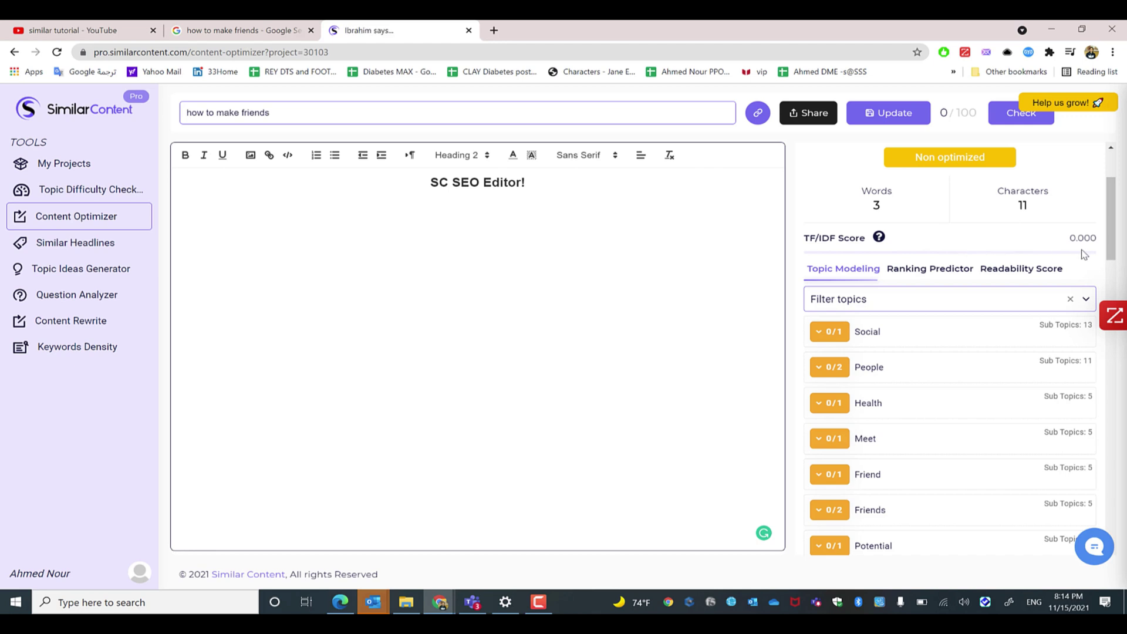
mouse_move(877, 239)
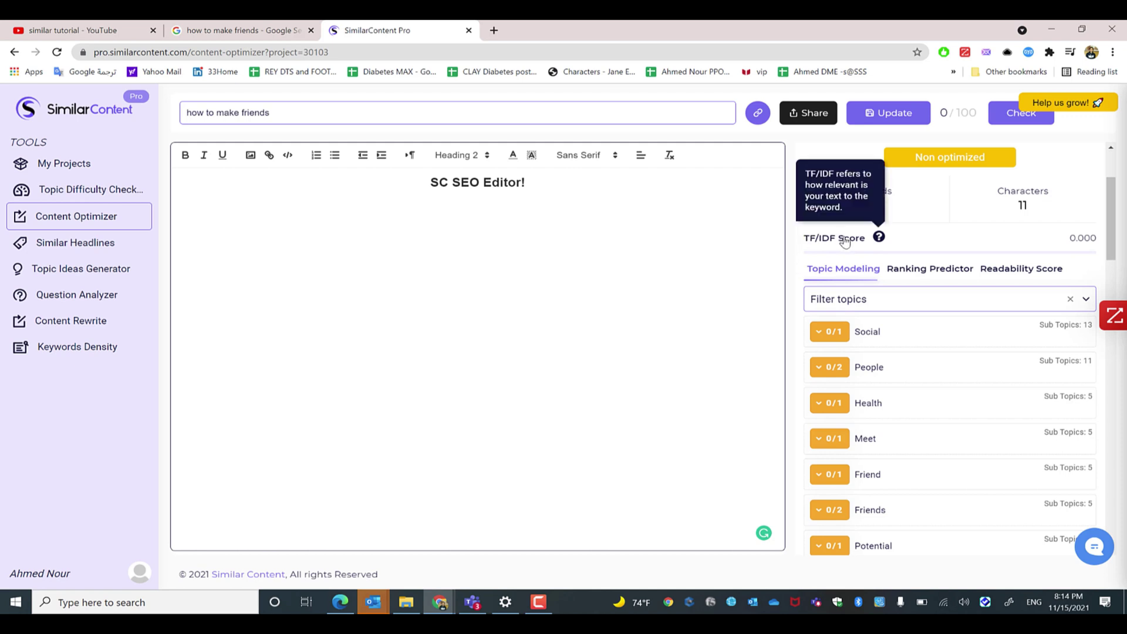
scroll(796, 246, down, 1)
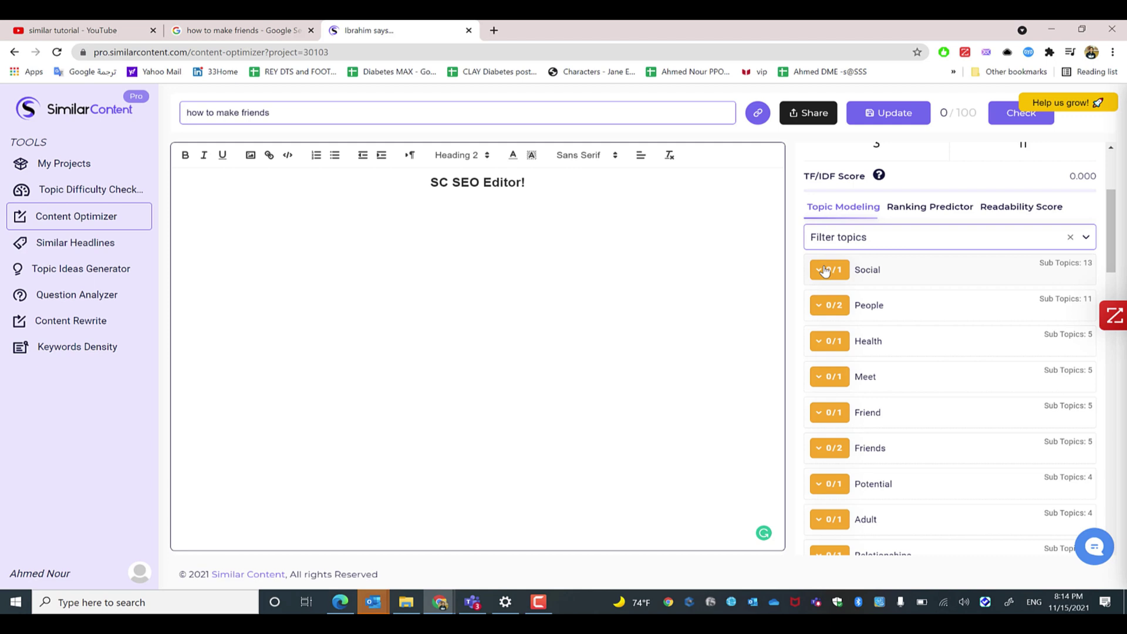
click(828, 269)
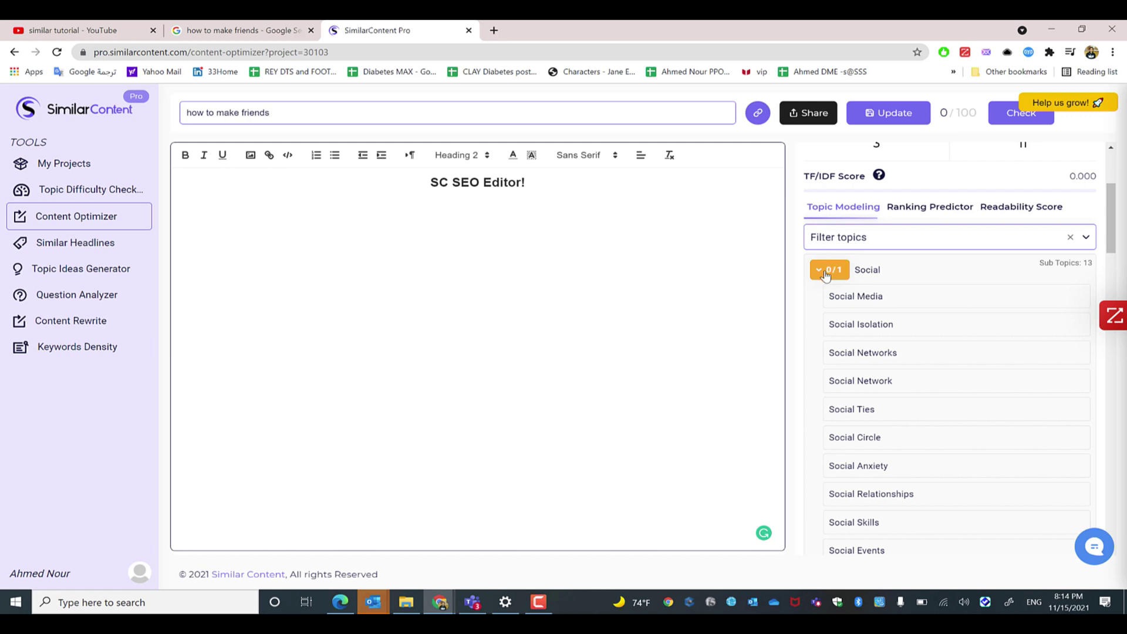
click(829, 268)
scroll(831, 266, down, 2)
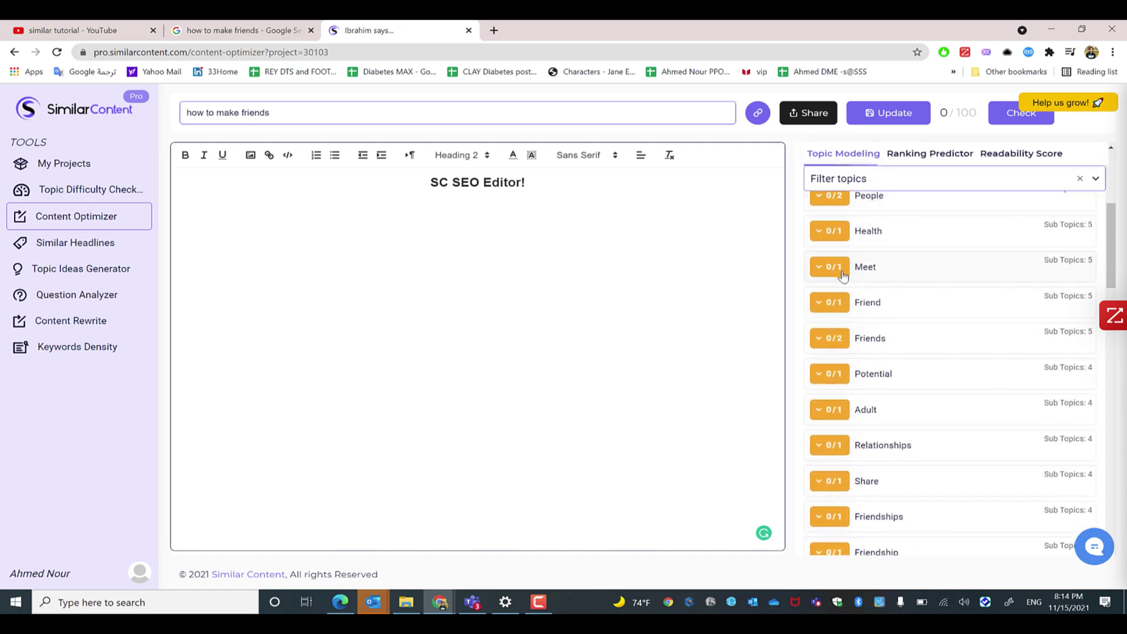
scroll(827, 199, up, 2)
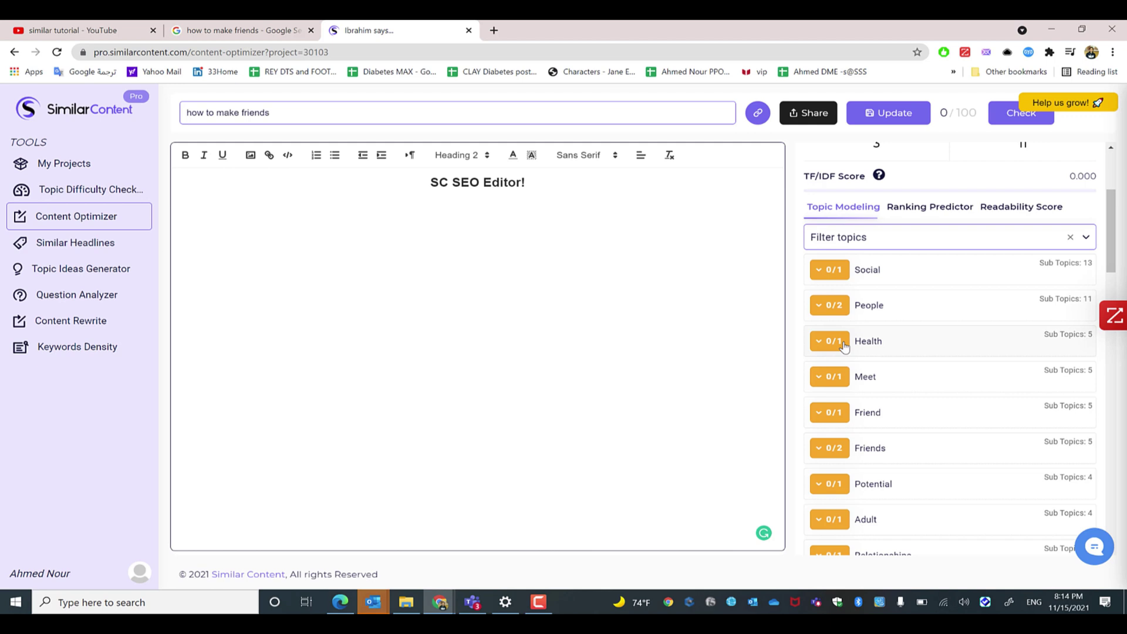
scroll(849, 361, down, 2)
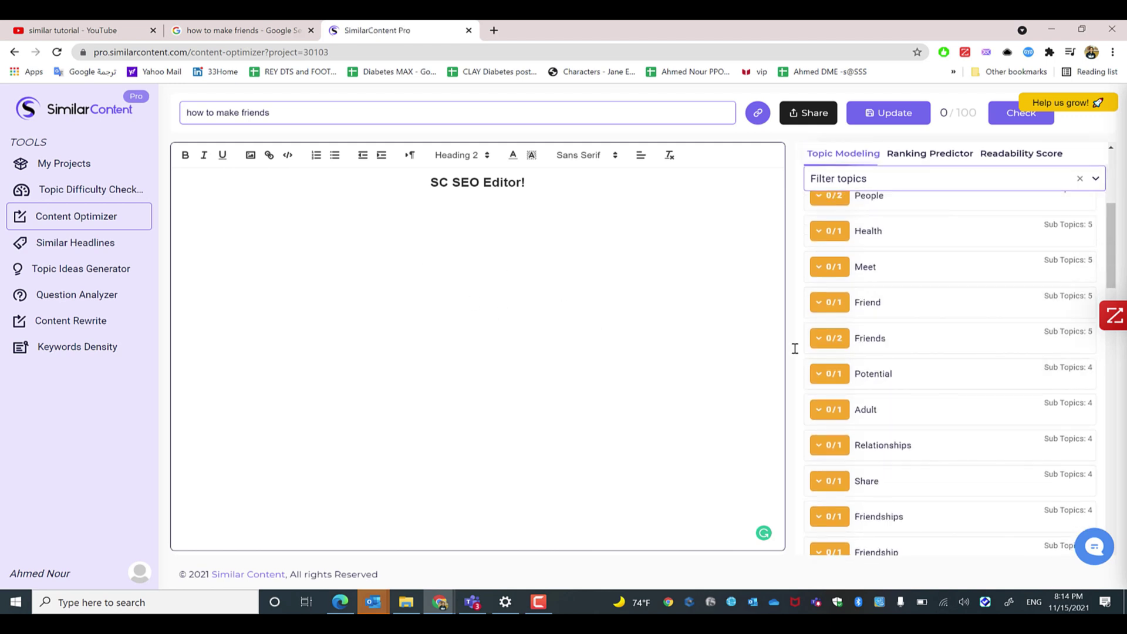
scroll(843, 364, up, 4)
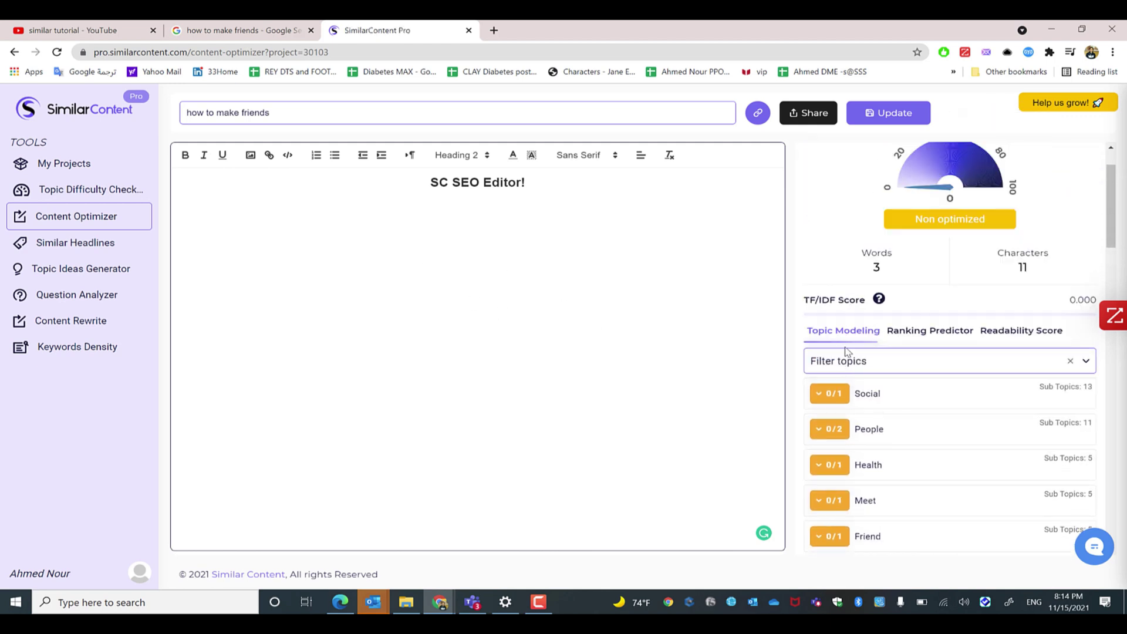
mouse_move(872, 302)
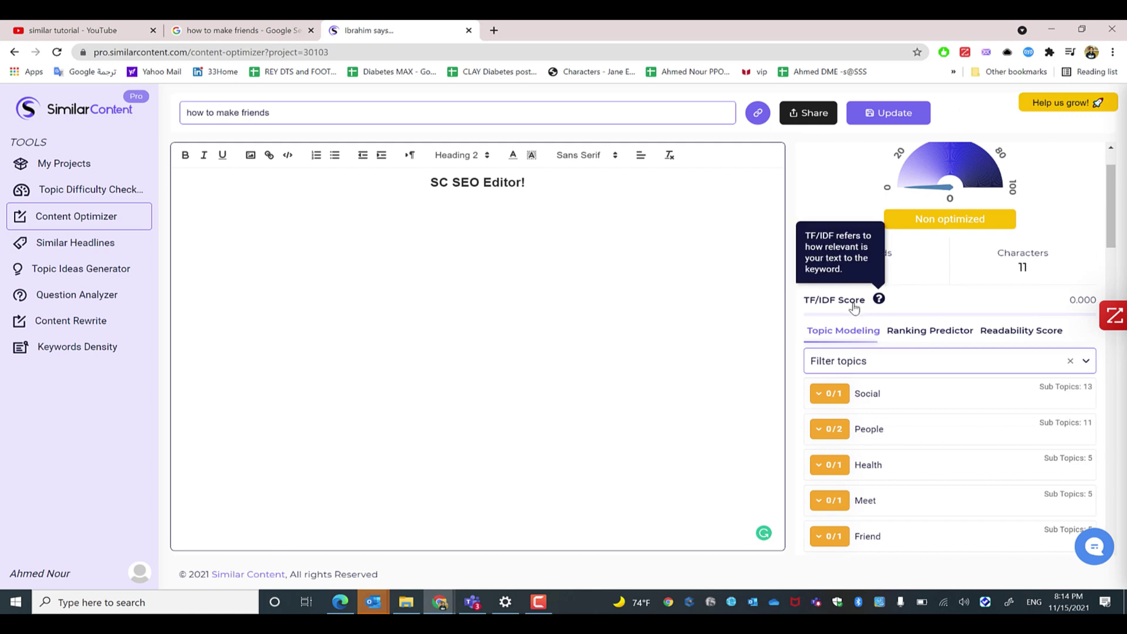
scroll(853, 307, down, 1)
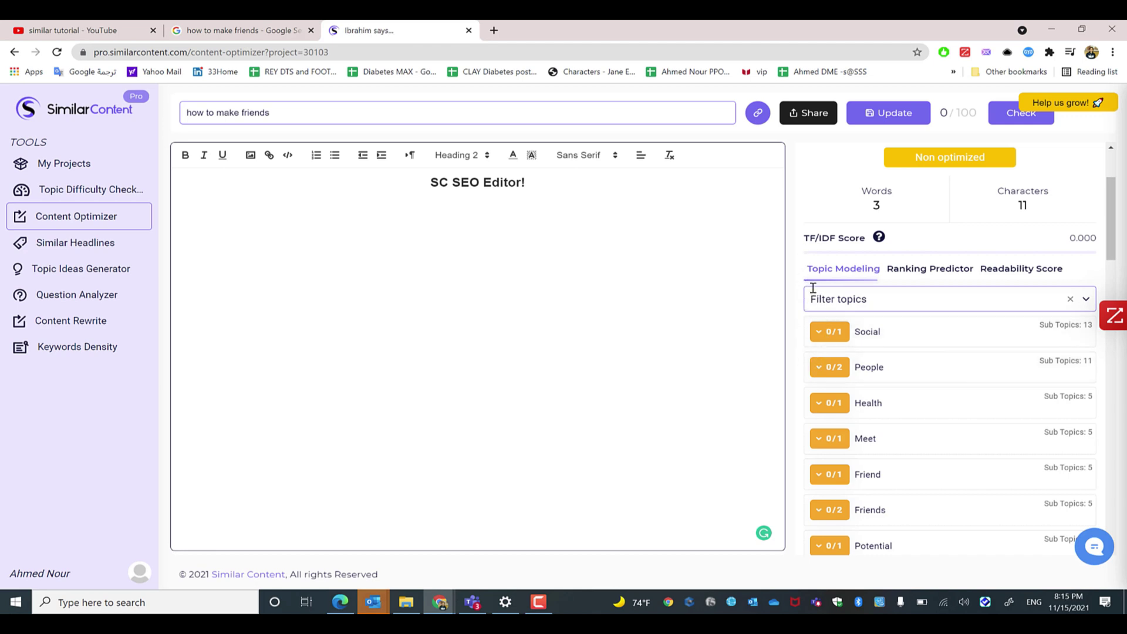
click(241, 30)
scroll(650, 282, up, 5)
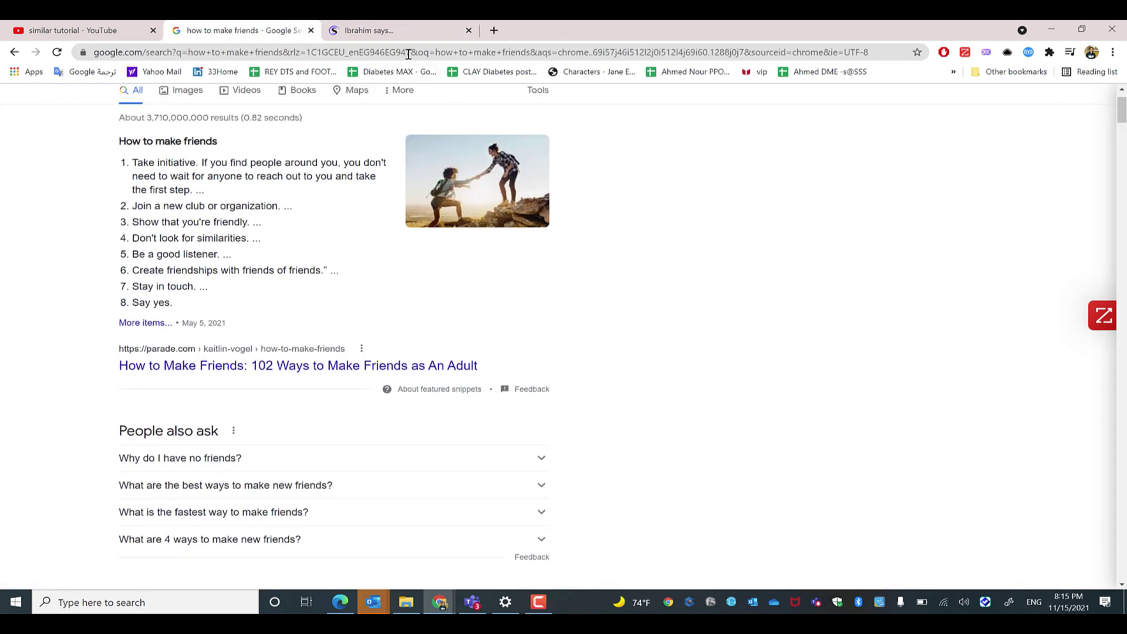
click(399, 32)
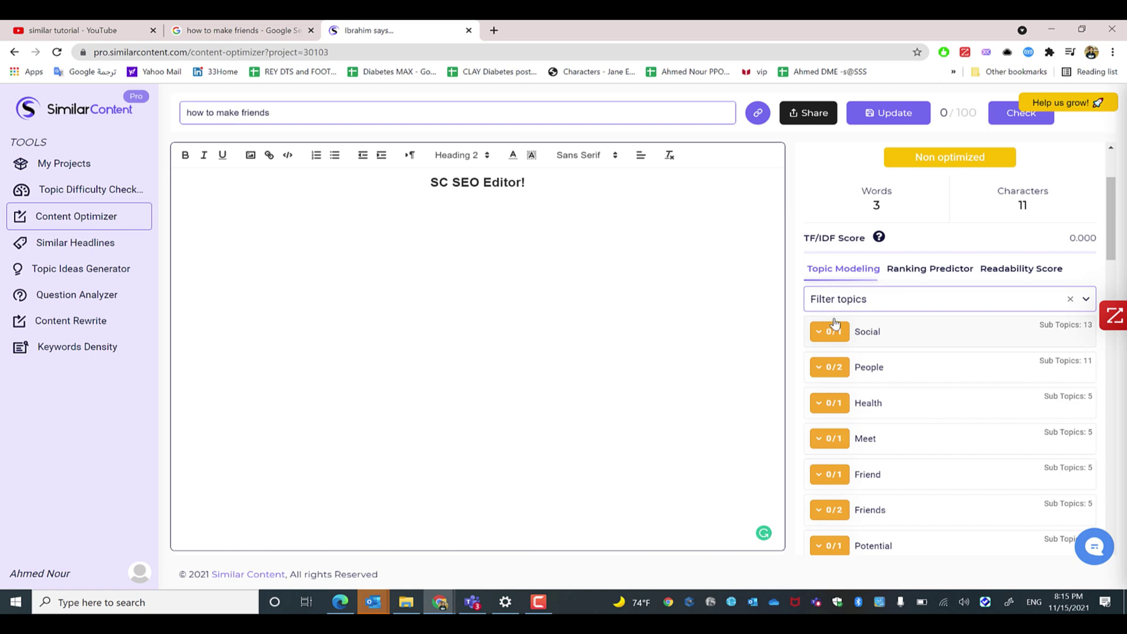
- Show the Ranking Predictor panel, which has no data for the text yet
click(907, 271)
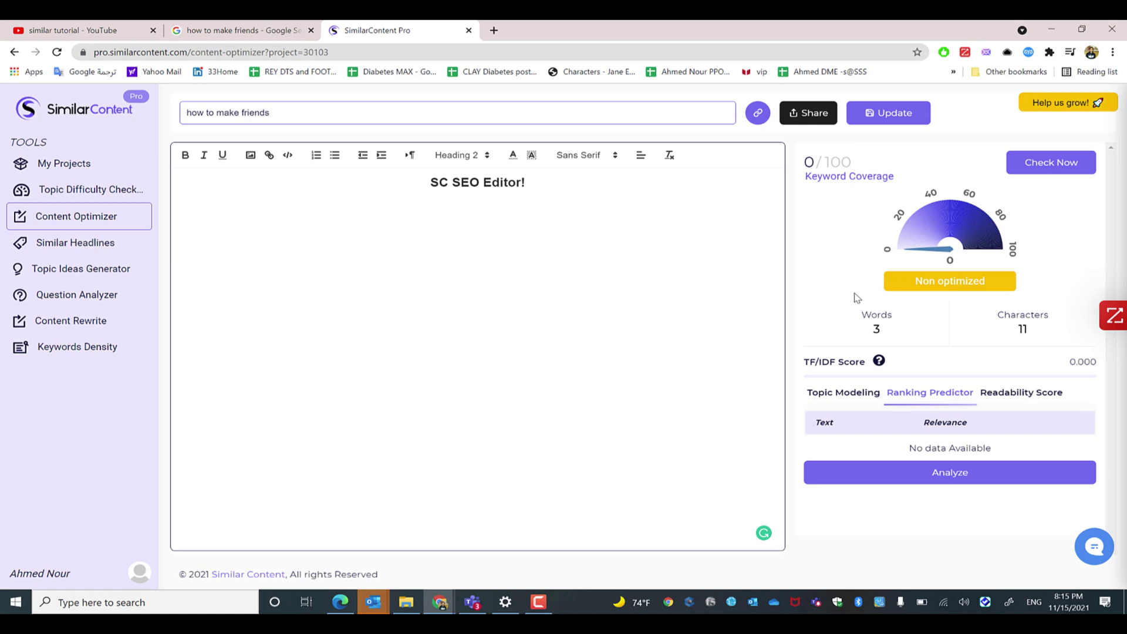
- Compare the Readability Score and Ranking Predictor results, then rerun the check with Check Now
click(998, 391)
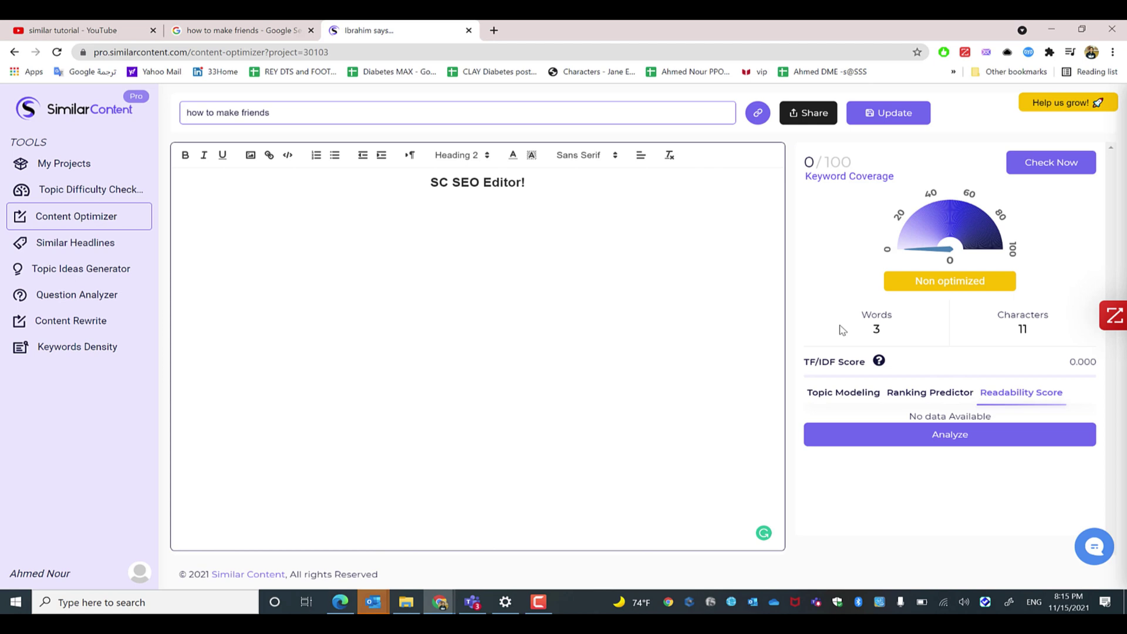
click(926, 392)
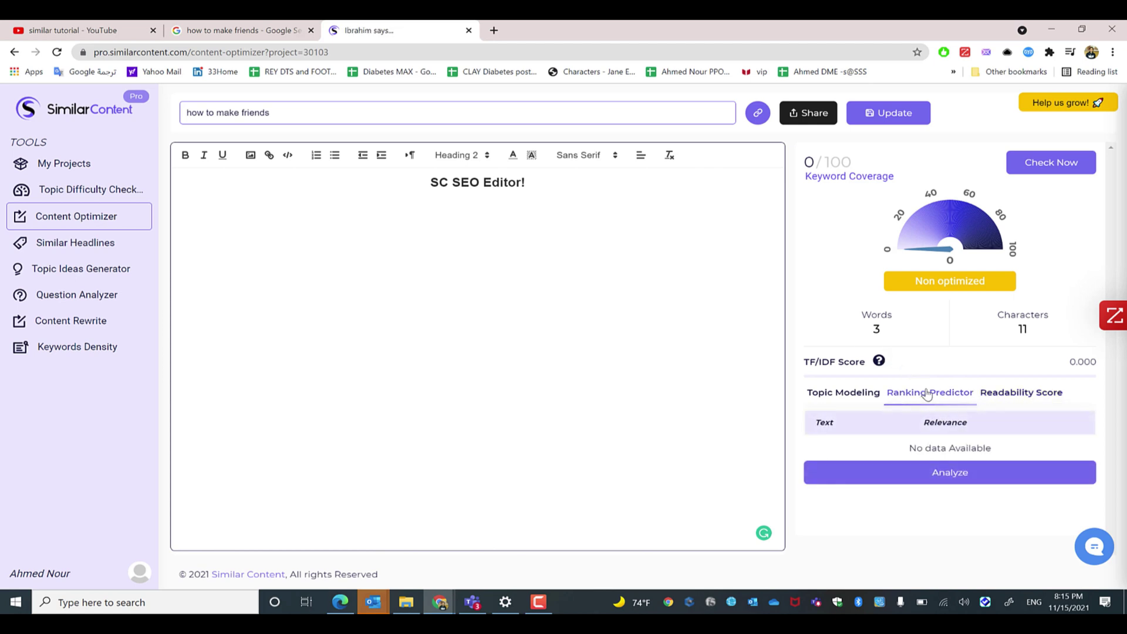
click(997, 398)
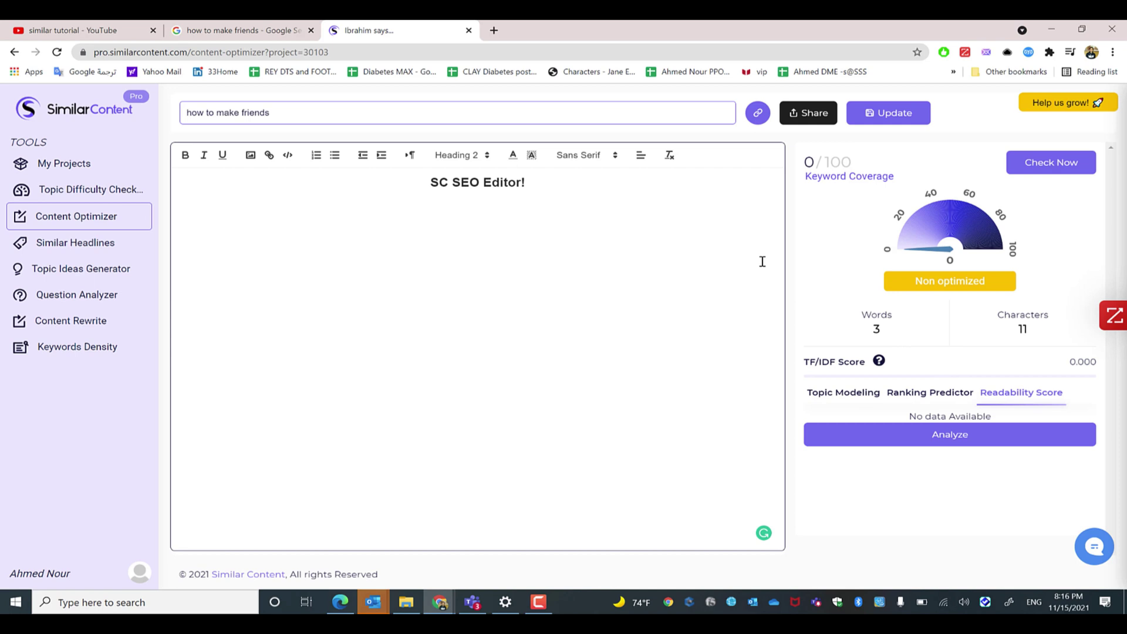
click(1039, 167)
- Generate the project's share link, copy the URL, and close the dialog
click(812, 113)
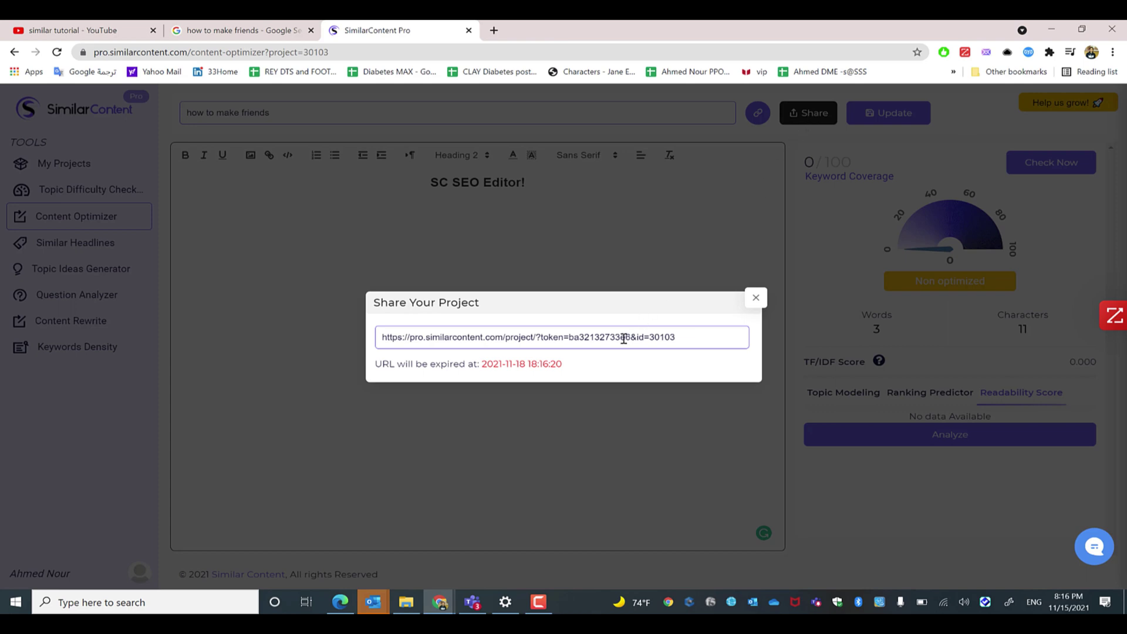
double_click(626, 339)
triple_click(629, 340)
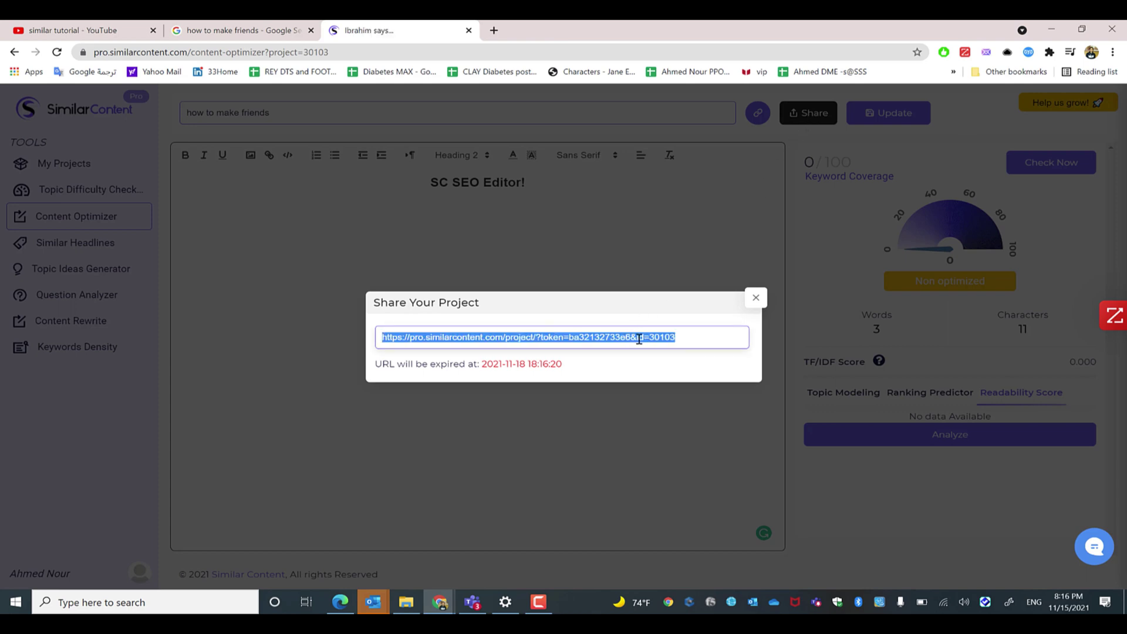
right_click(639, 340)
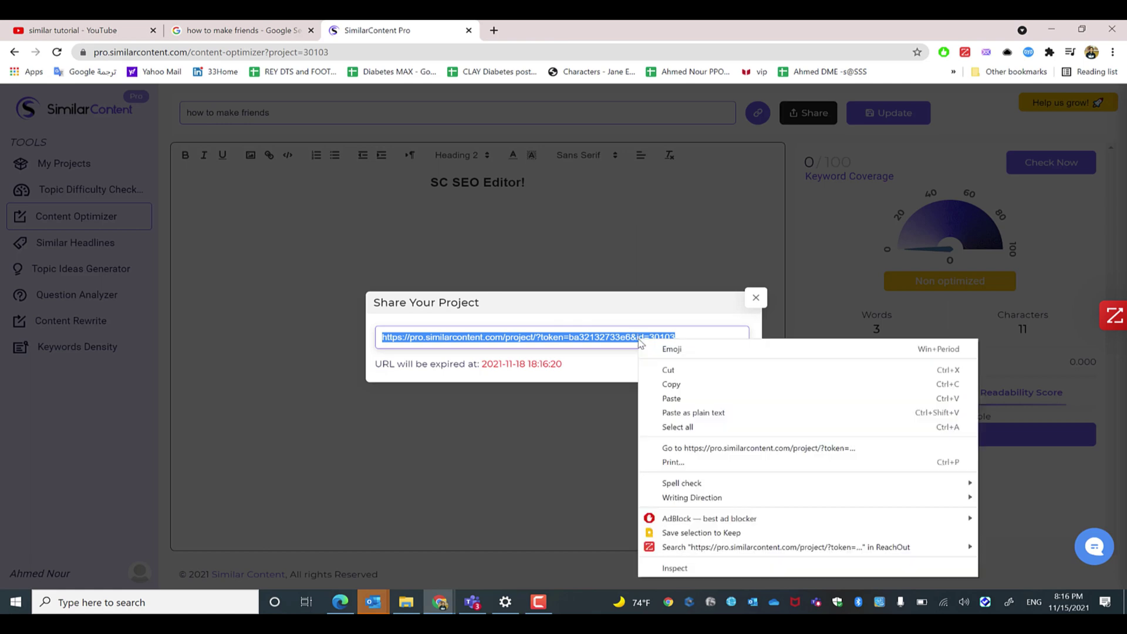
click(690, 384)
click(755, 298)
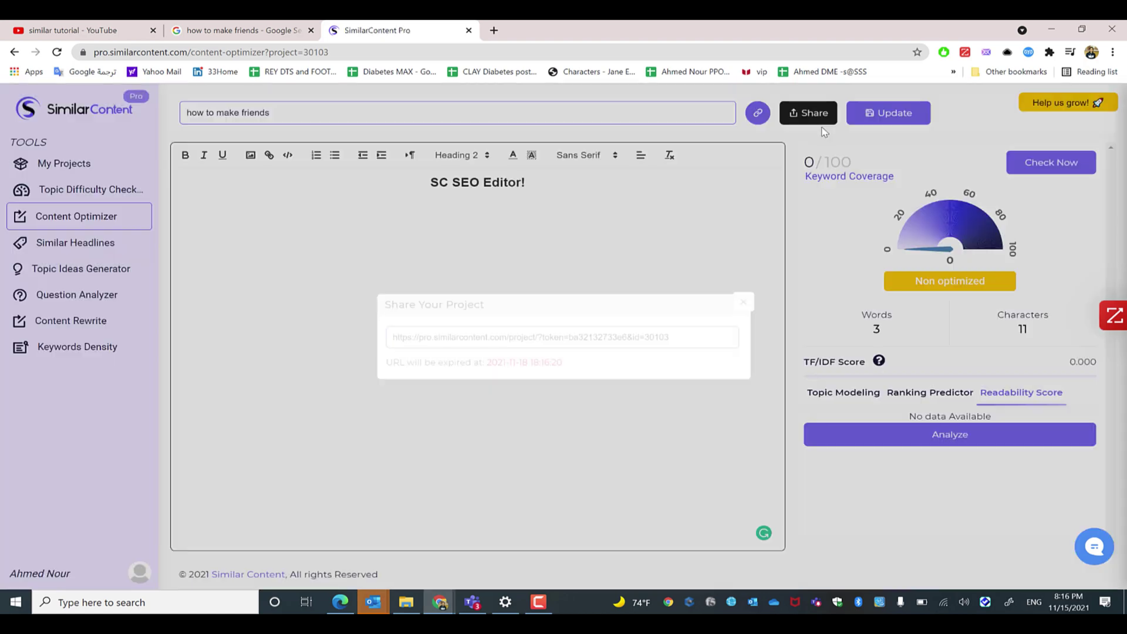
- Regenerate the share link and copy the new URL to the clipboard
click(810, 118)
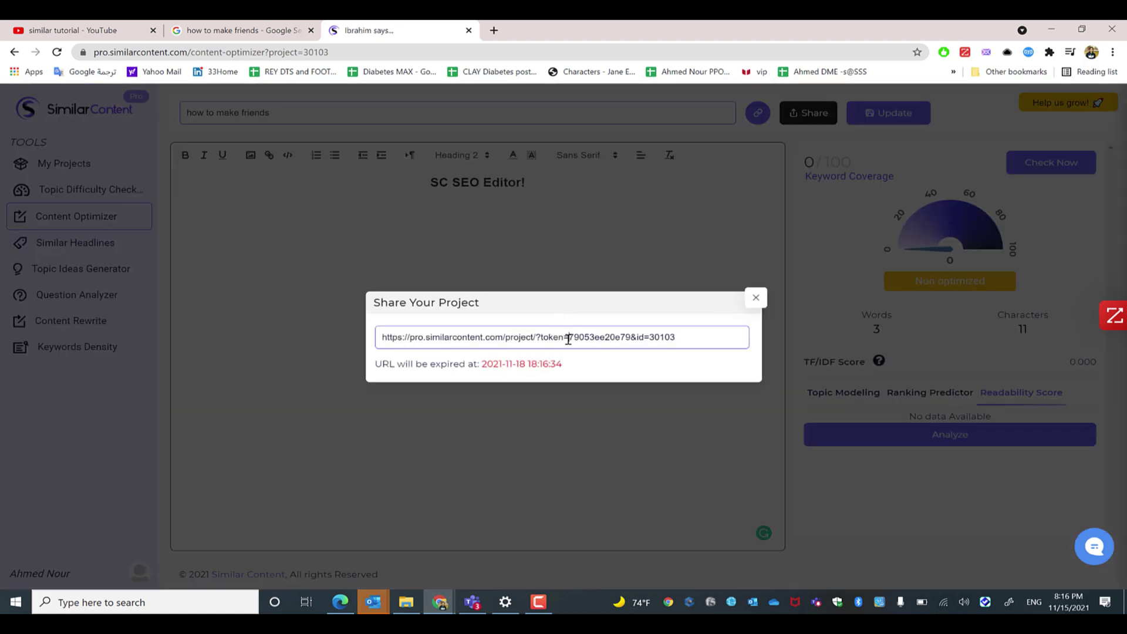
triple_click(570, 339)
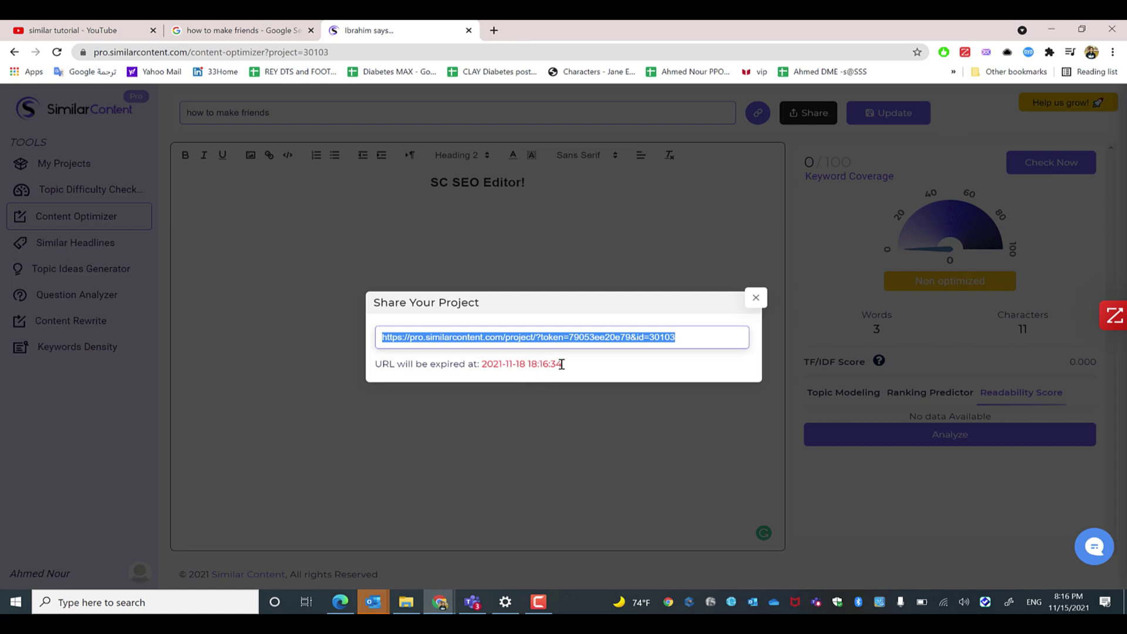
right_click(578, 337)
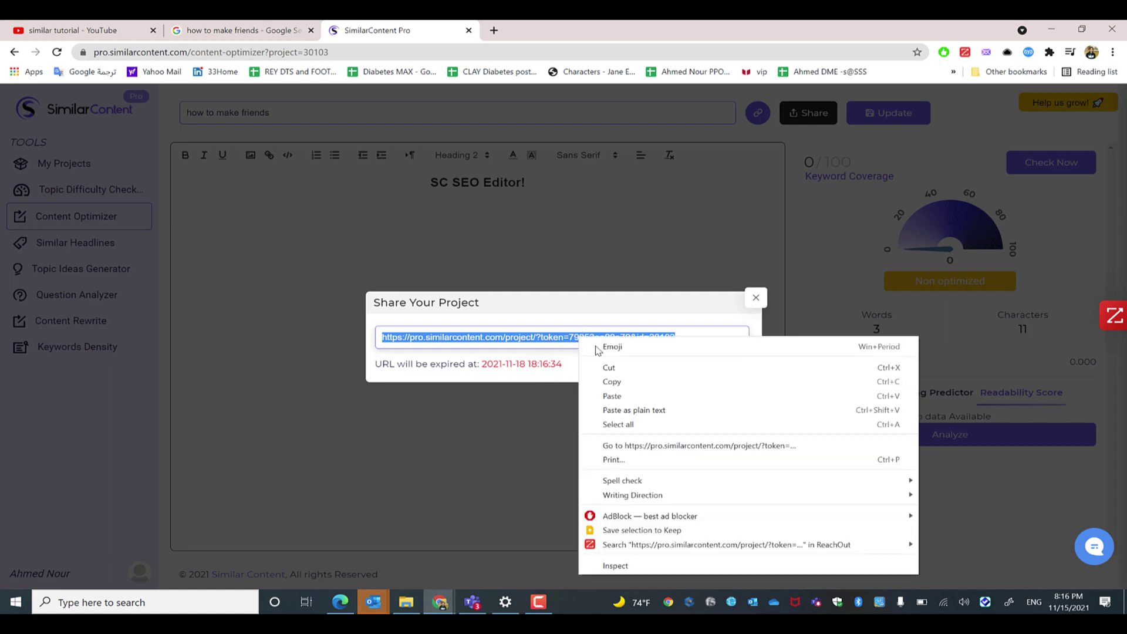
click(613, 381)
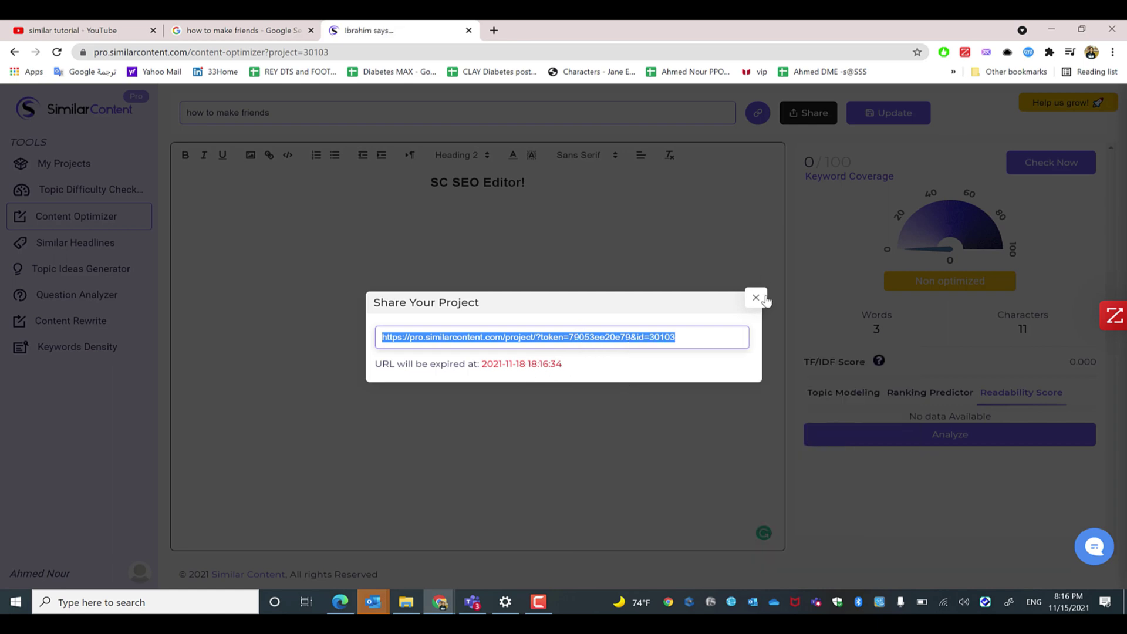